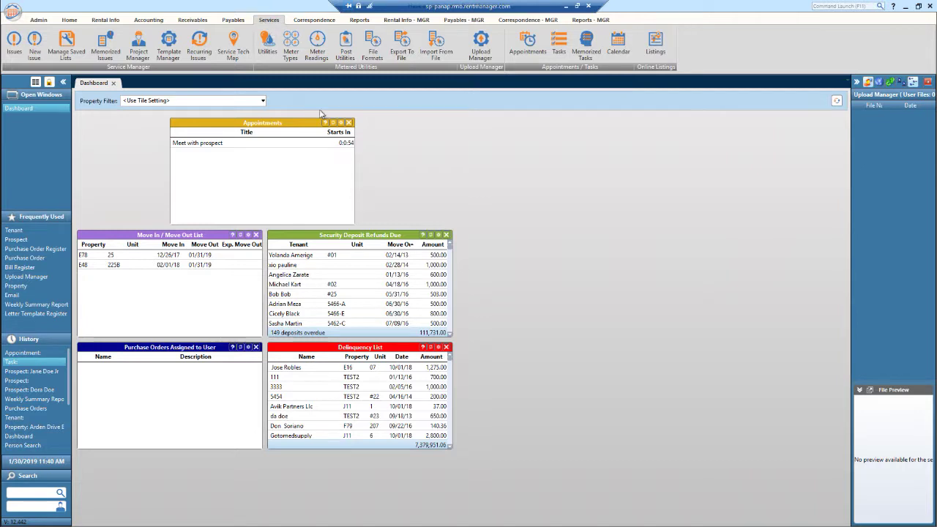
# Step: Open the Appointments list from the Services ribbon
pyautogui.click(530, 46)
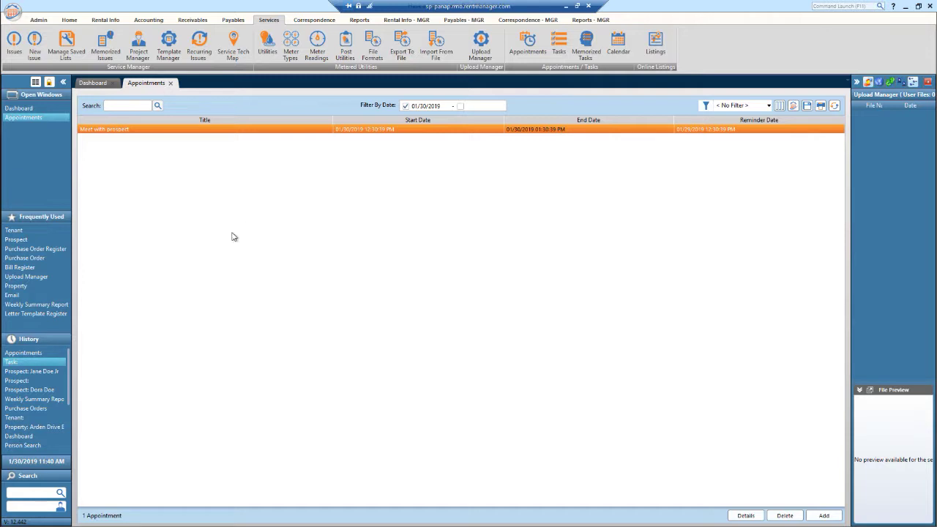
# Step: Add a new blank appointment from the Appointments list
pyautogui.click(823, 516)
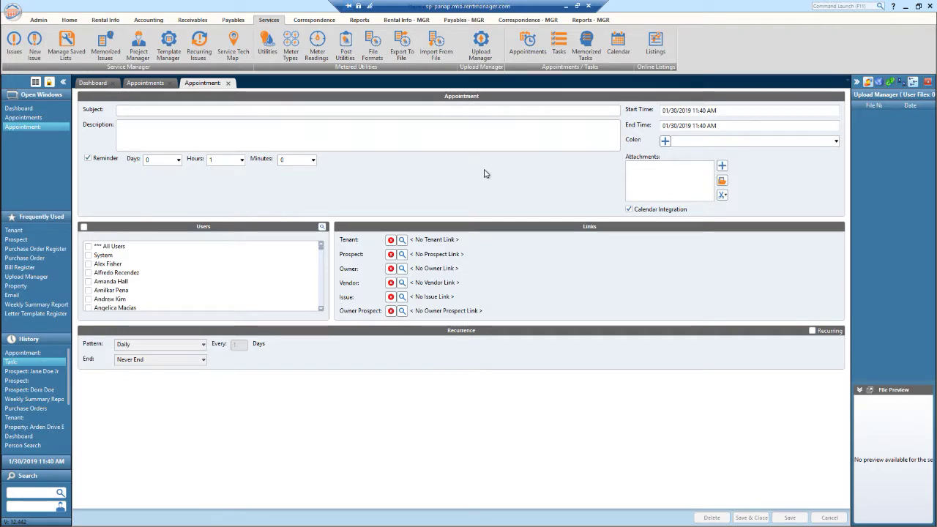
# Step: Enter subject 'Meet with prospect - ' plus prospect's first name, description 'interested in paradise cove unit'
pyautogui.click(441, 110)
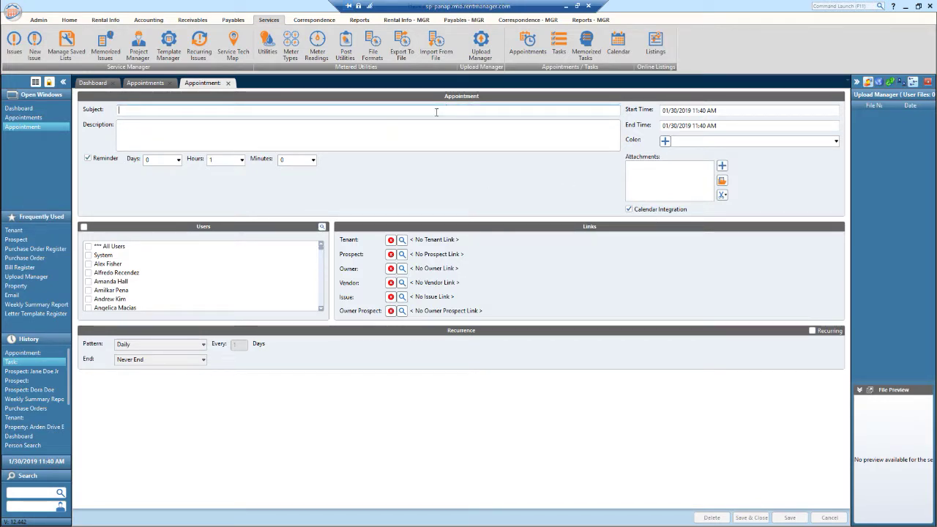
pyautogui.write('Meet with ')
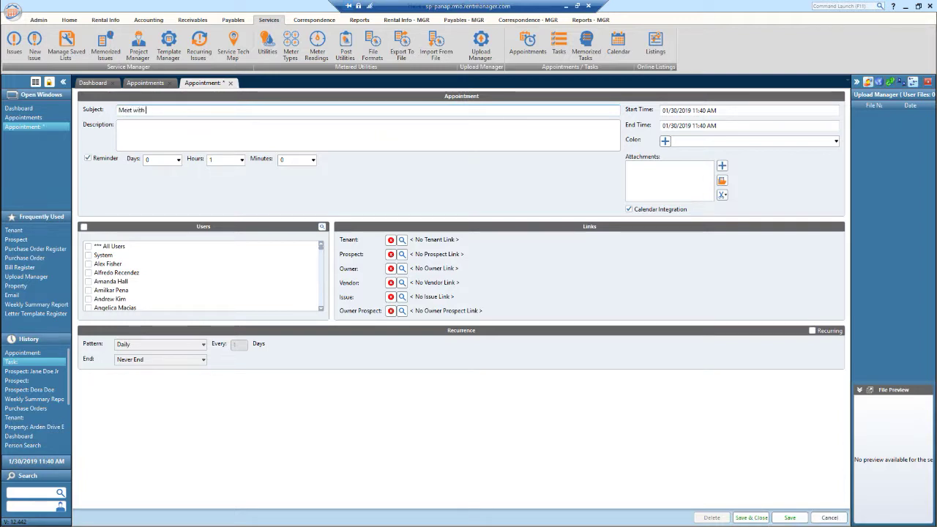
pyautogui.write('prospect')
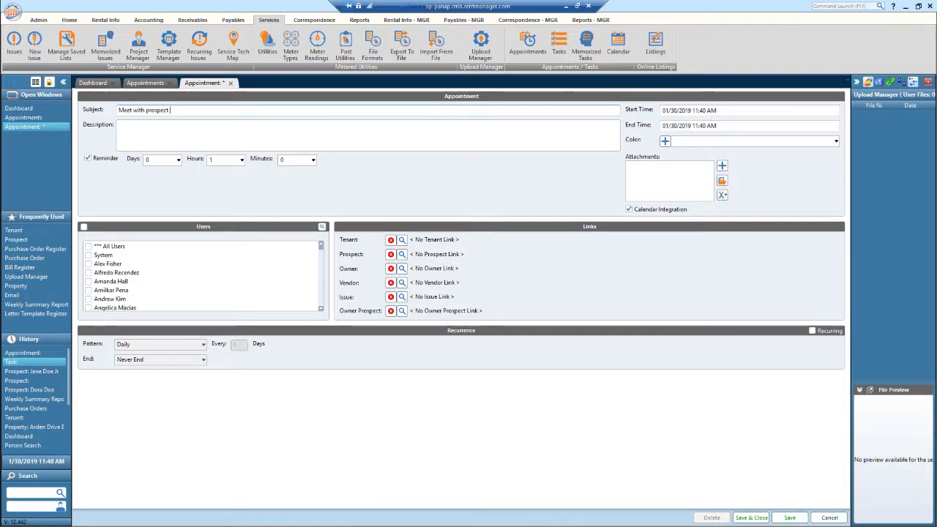
pyautogui.click(417, 131)
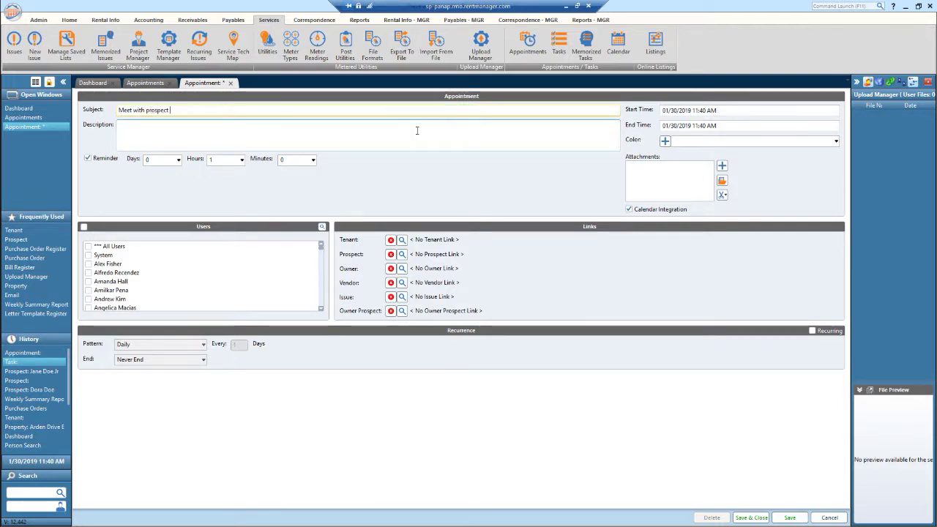
pyautogui.write('- Jane')
pyautogui.click(473, 125)
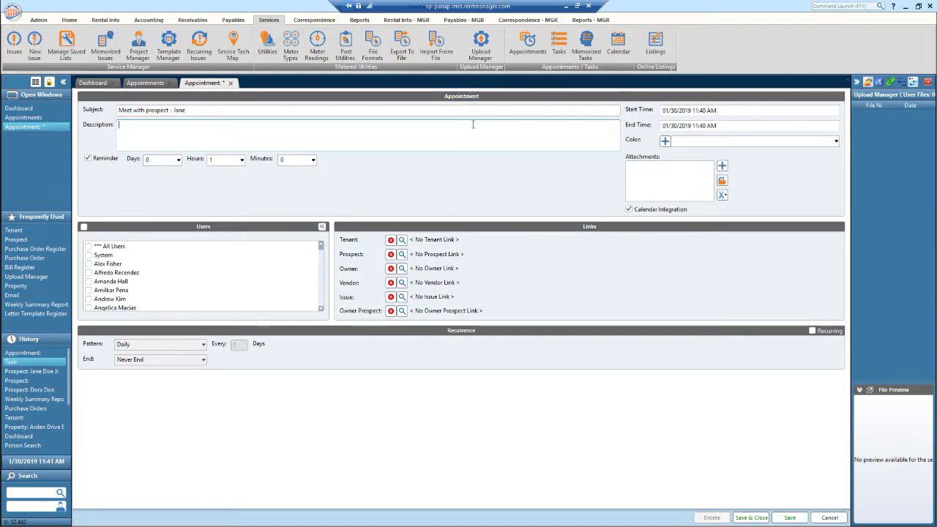
pyautogui.write('in')
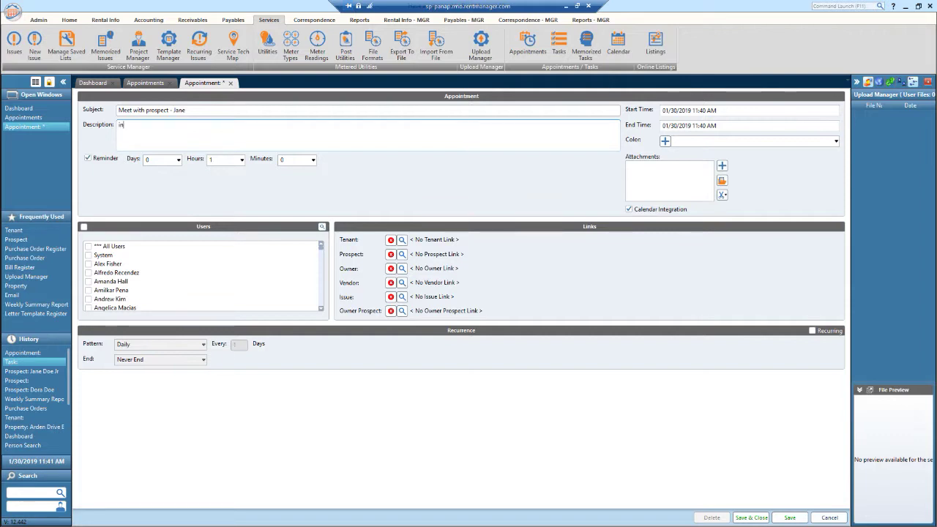
pyautogui.write('terested in pa')
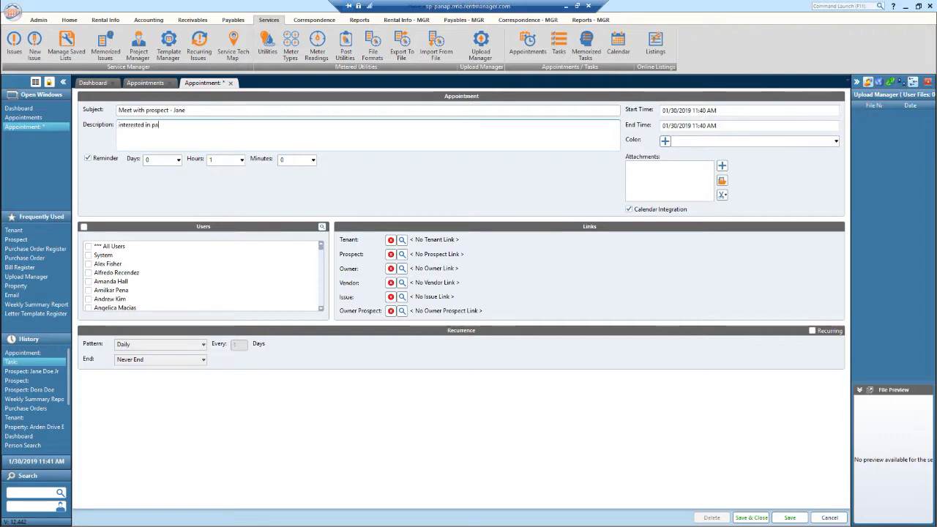
pyautogui.write('radise cove')
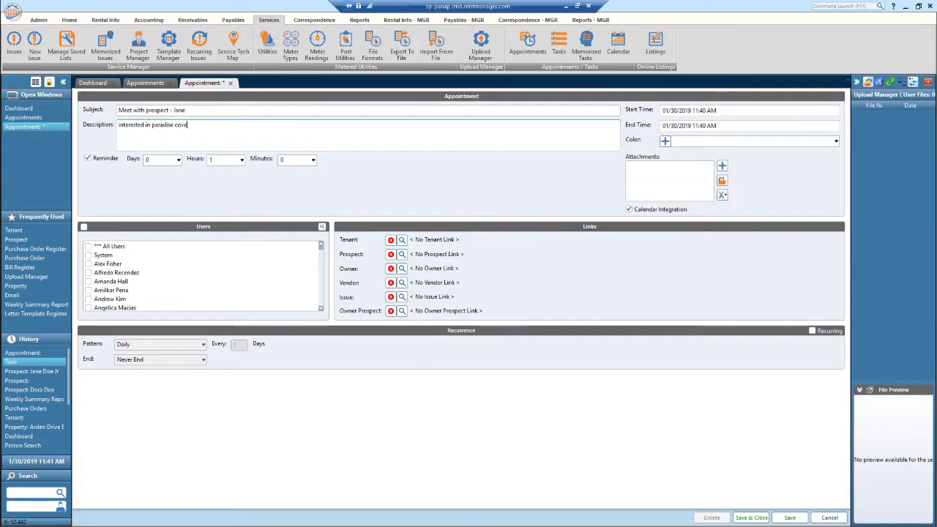
pyautogui.write(' unit #3')
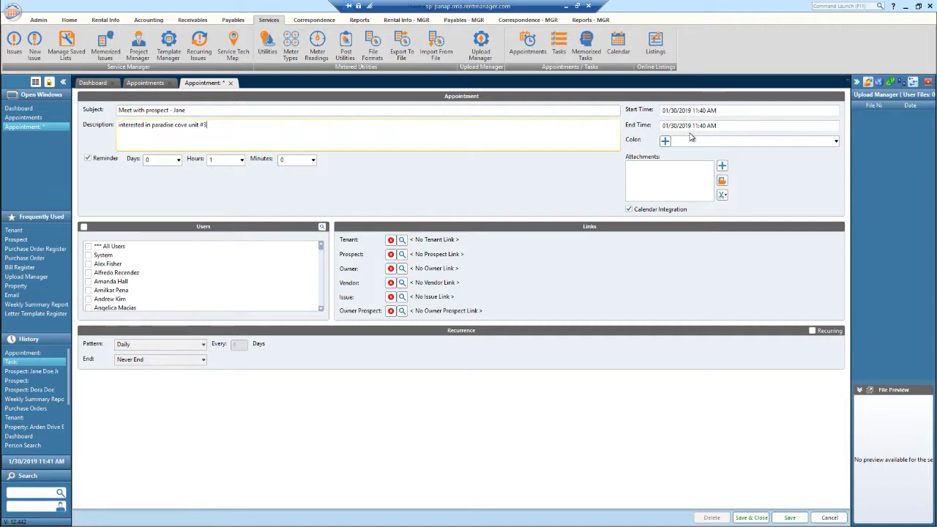
# Step: Set the appointment to run 01:30 PM to 02:30 PM on 01/30/2019
pyautogui.click(697, 114)
pyautogui.click(694, 113)
pyautogui.write('01')
pyautogui.write('30')
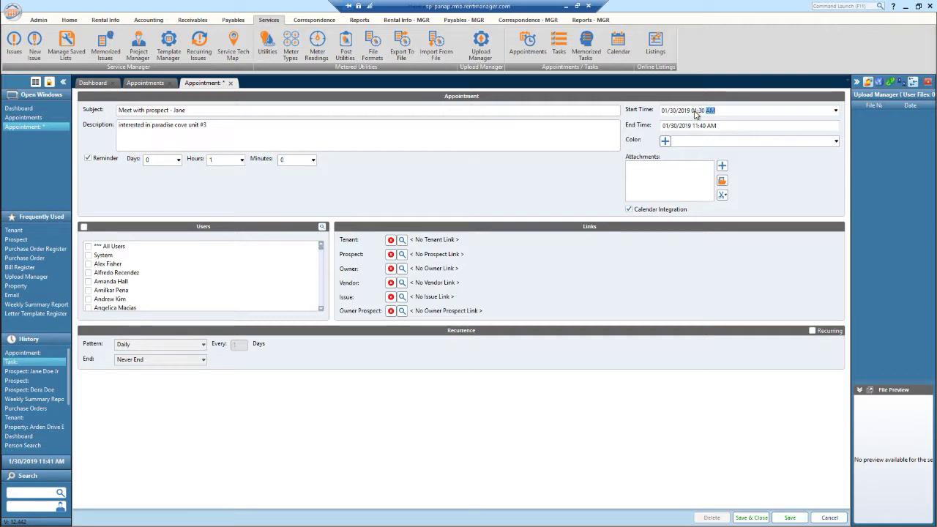
pyautogui.write('p')
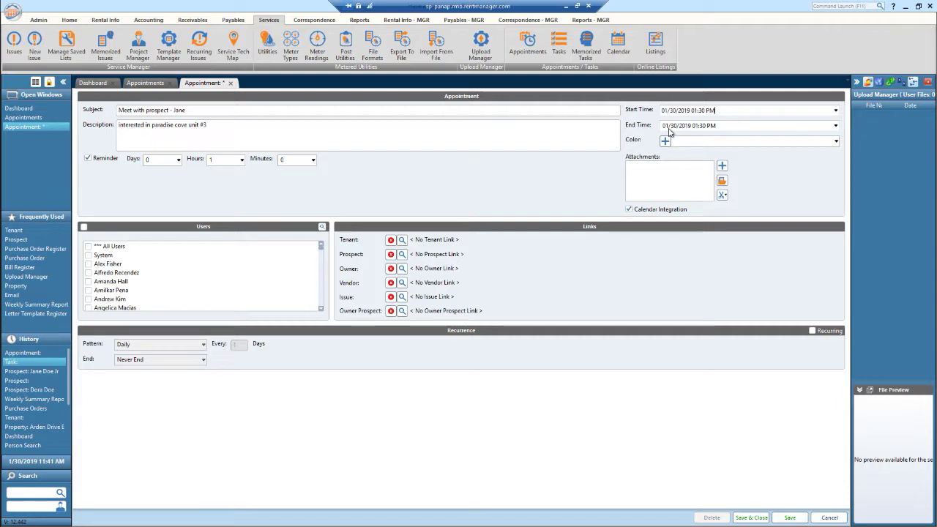
pyautogui.click(698, 128)
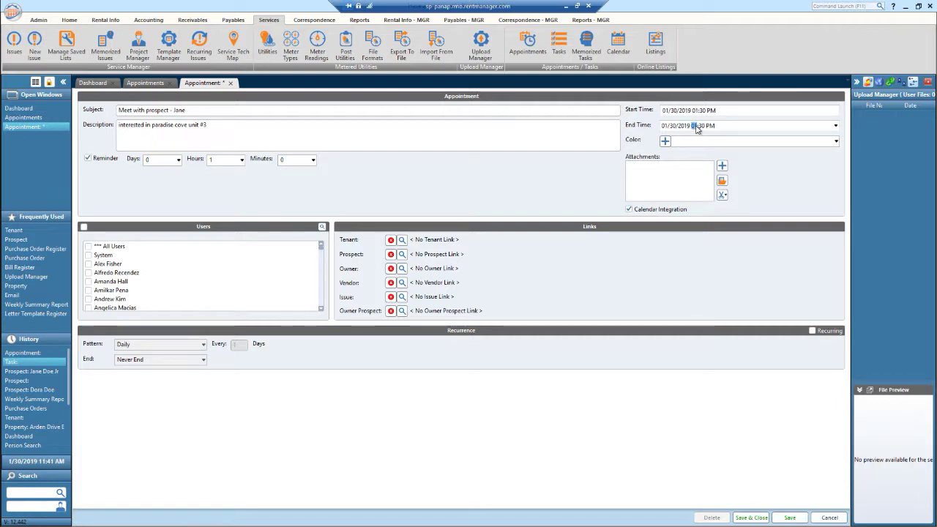
pyautogui.write('2')
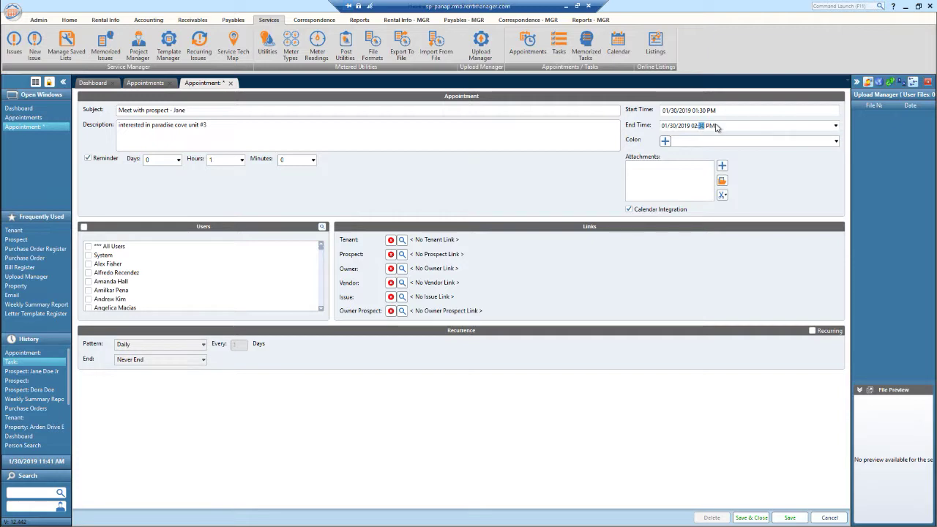
pyautogui.click(835, 140)
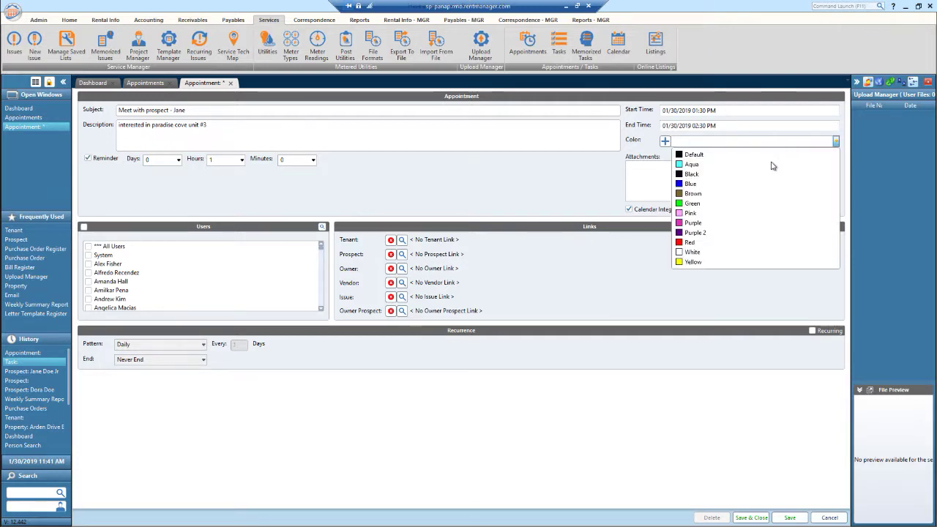
# Step: Colour the appointment Aqua and set its reminder to 0 days, 2 hours
pyautogui.click(769, 169)
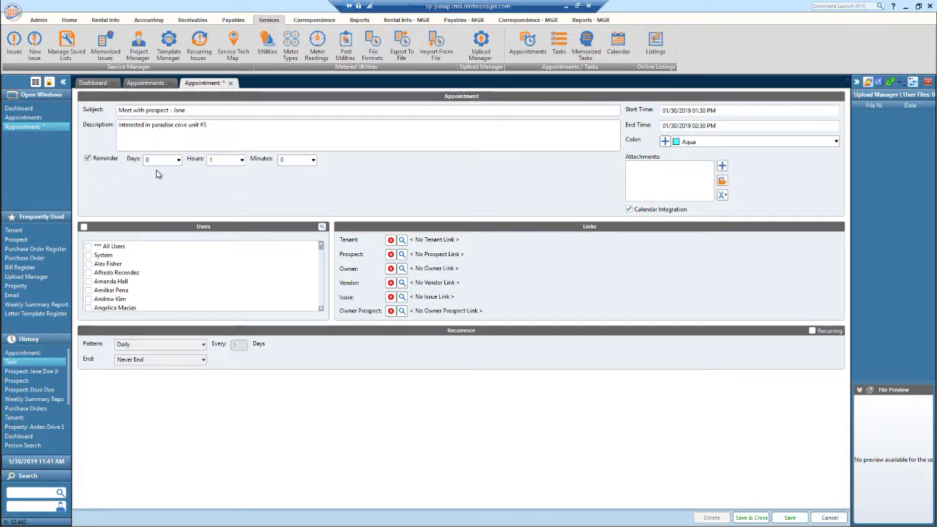
pyautogui.click(179, 159)
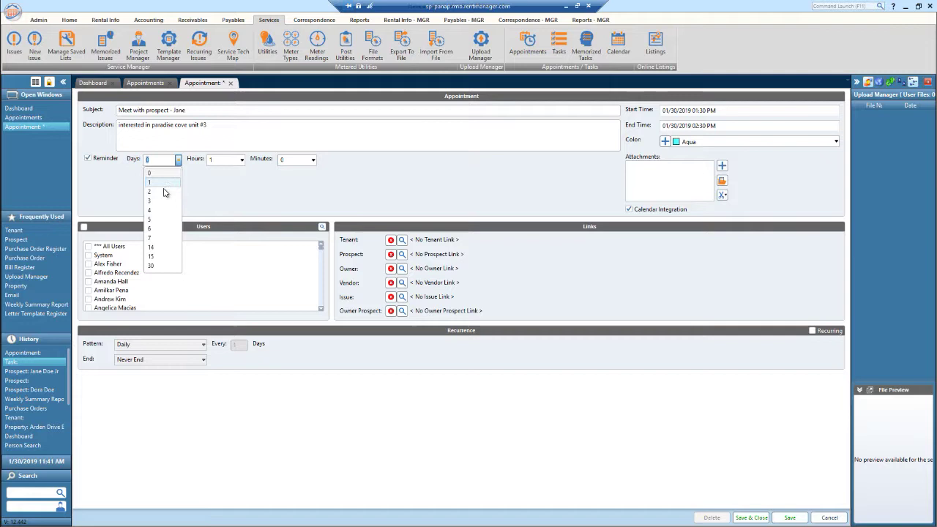
pyautogui.click(227, 192)
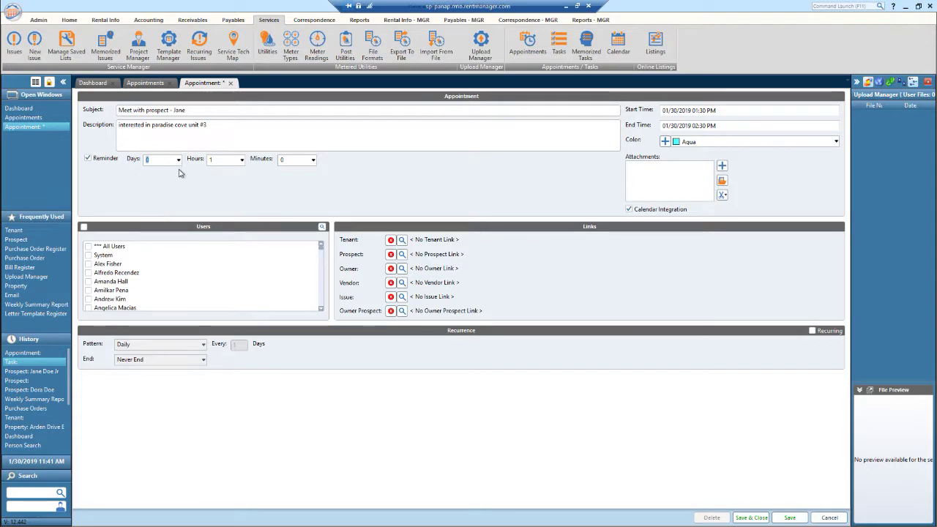
pyautogui.click(241, 161)
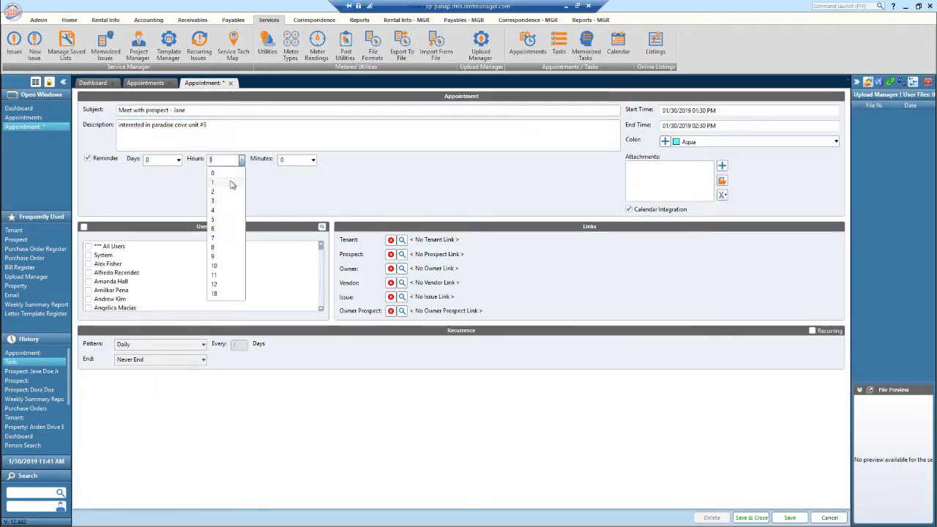
pyautogui.click(262, 188)
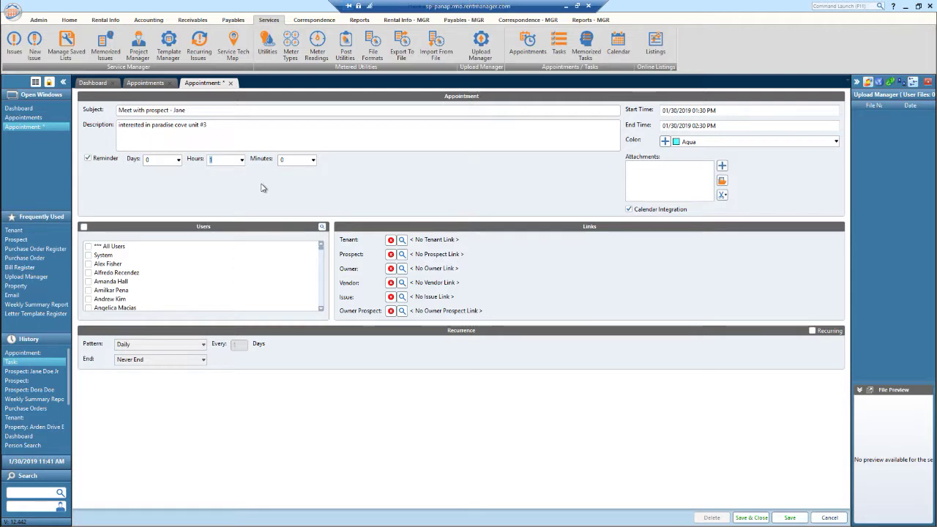
pyautogui.click(242, 161)
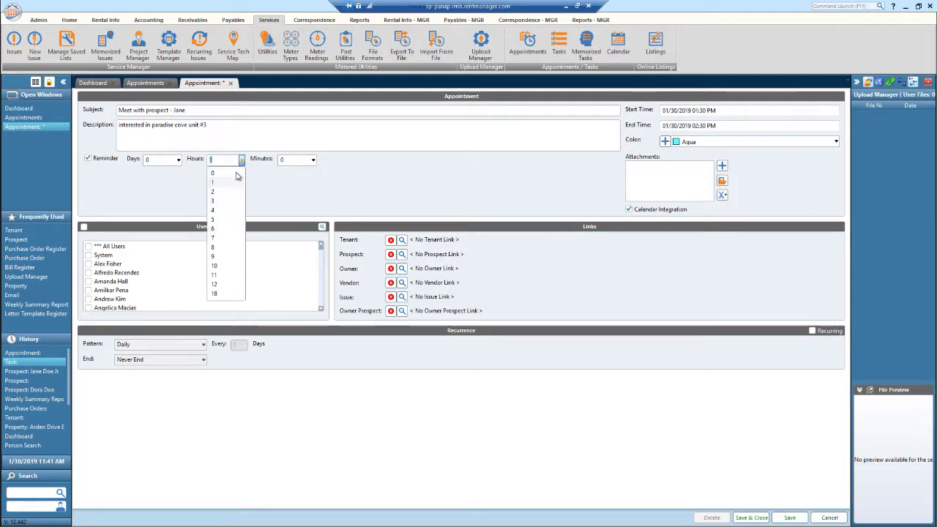
pyautogui.click(229, 192)
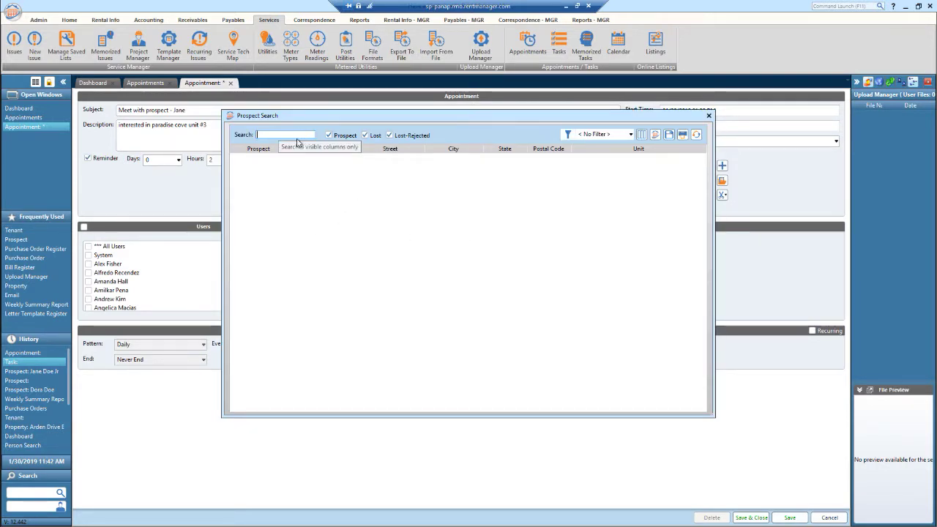
# Step: Open the prospect search filter and set a row to Property, Contains
pyautogui.click(569, 136)
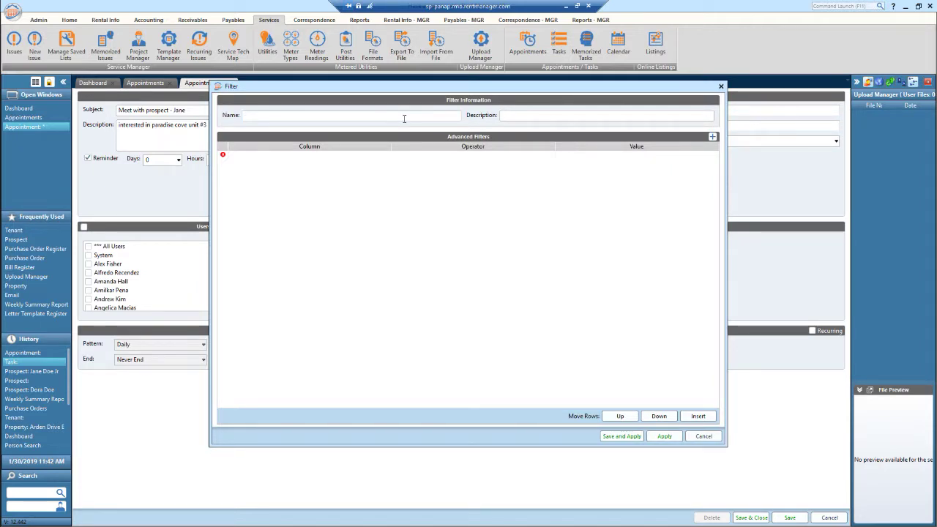
pyautogui.click(370, 155)
pyautogui.click(387, 156)
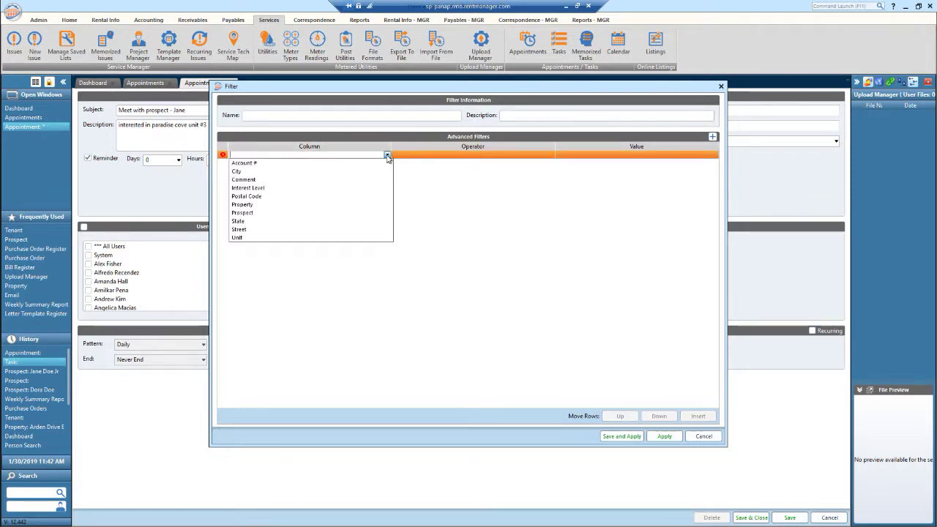
pyautogui.click(370, 206)
pyautogui.click(448, 155)
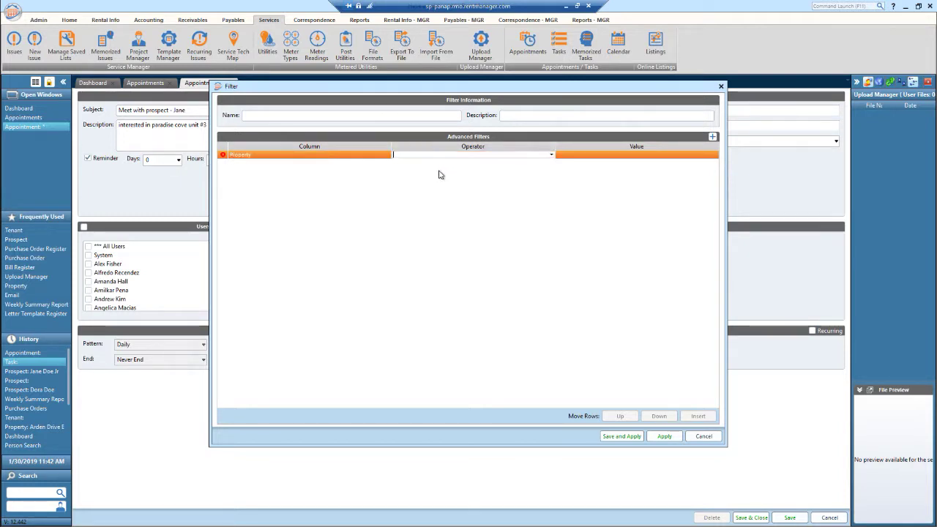
pyautogui.click(551, 155)
pyautogui.click(528, 180)
pyautogui.click(579, 156)
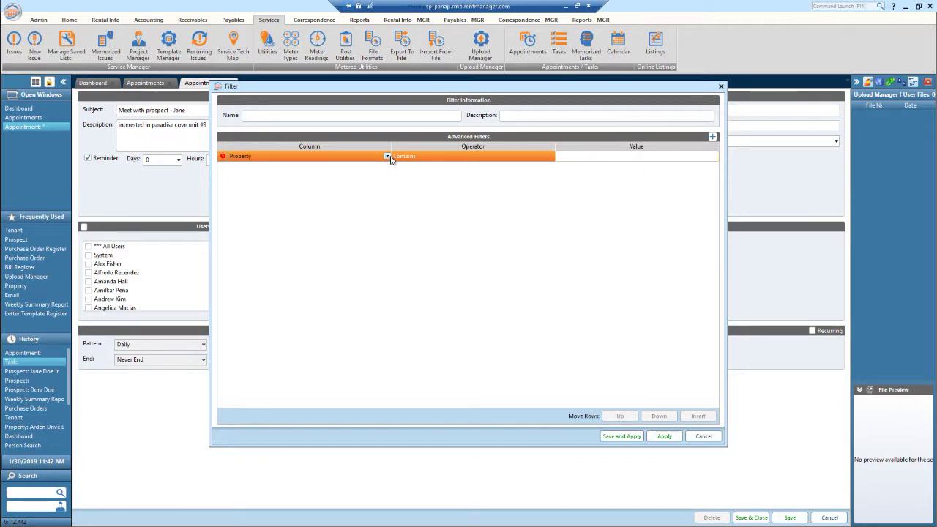
# Step: Finalize the filter row as Property Contains 'paradise co'
pyautogui.click(387, 156)
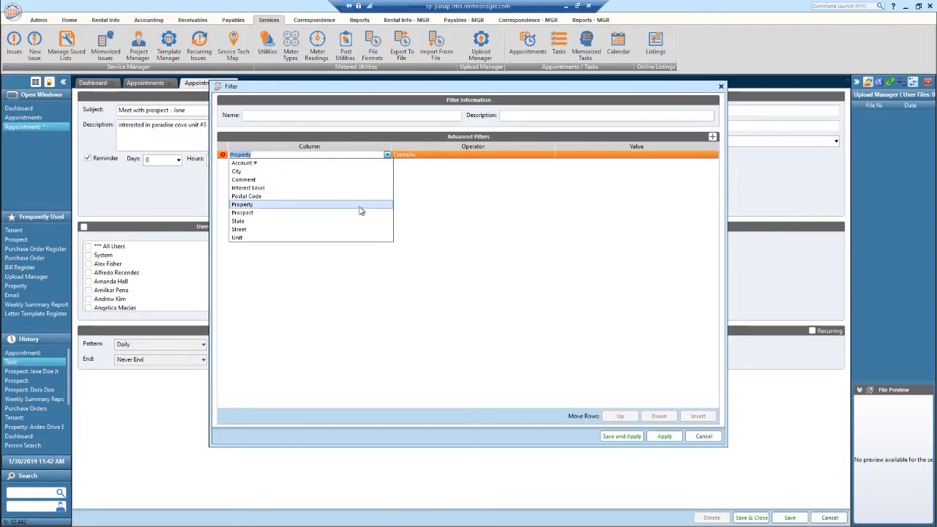
pyautogui.click(363, 213)
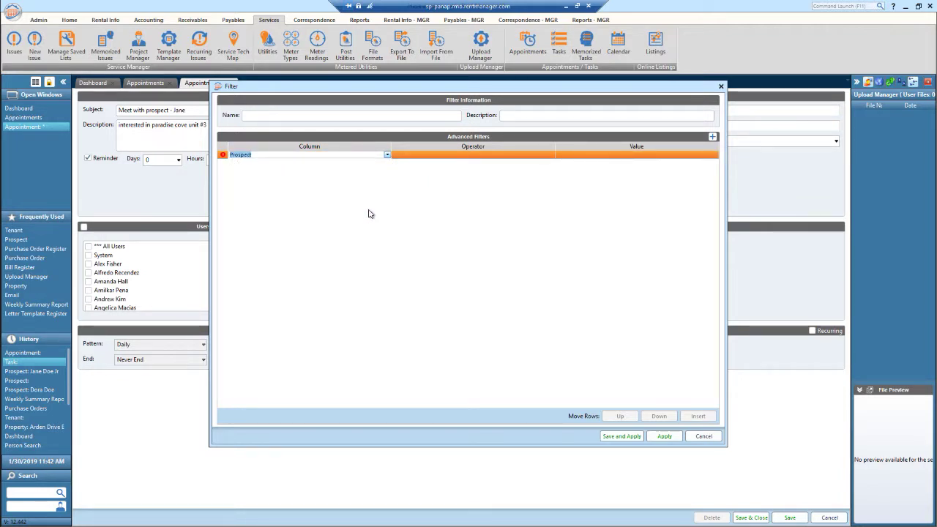
pyautogui.click(603, 157)
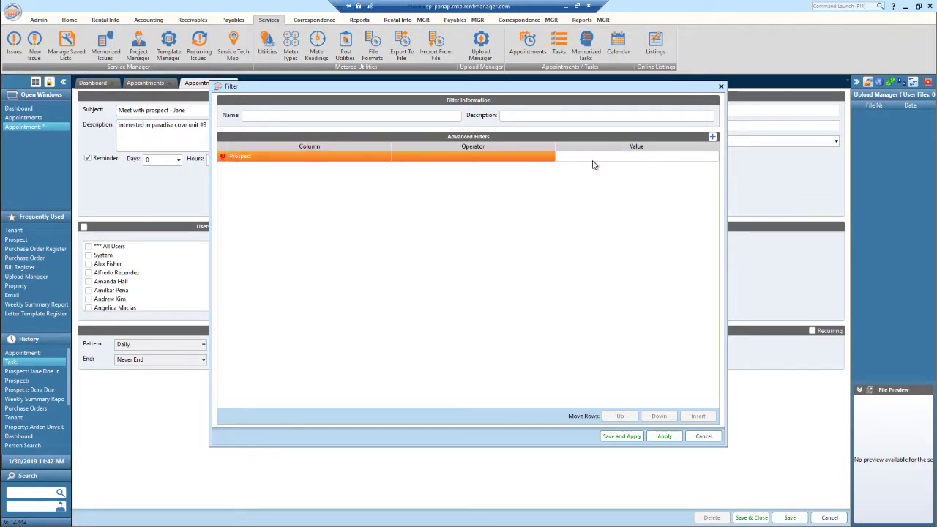
pyautogui.click(385, 157)
pyautogui.click(387, 155)
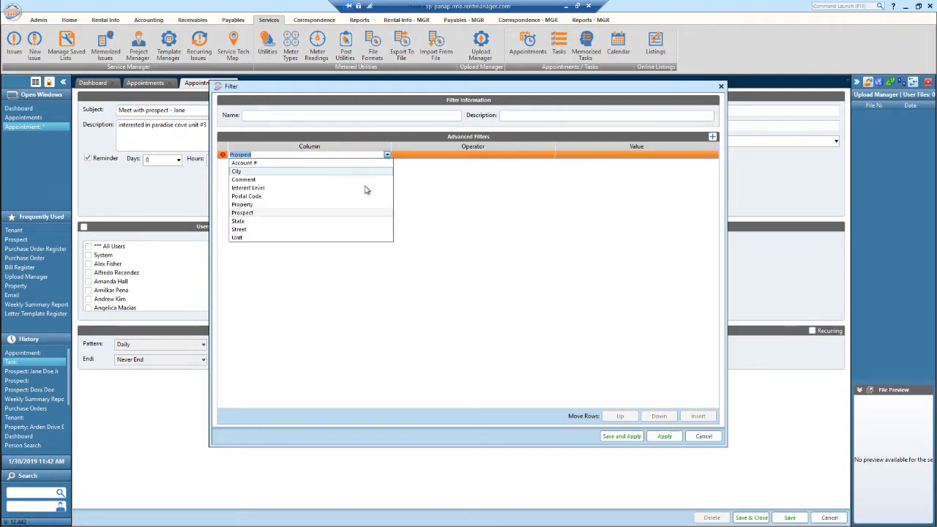
pyautogui.click(353, 205)
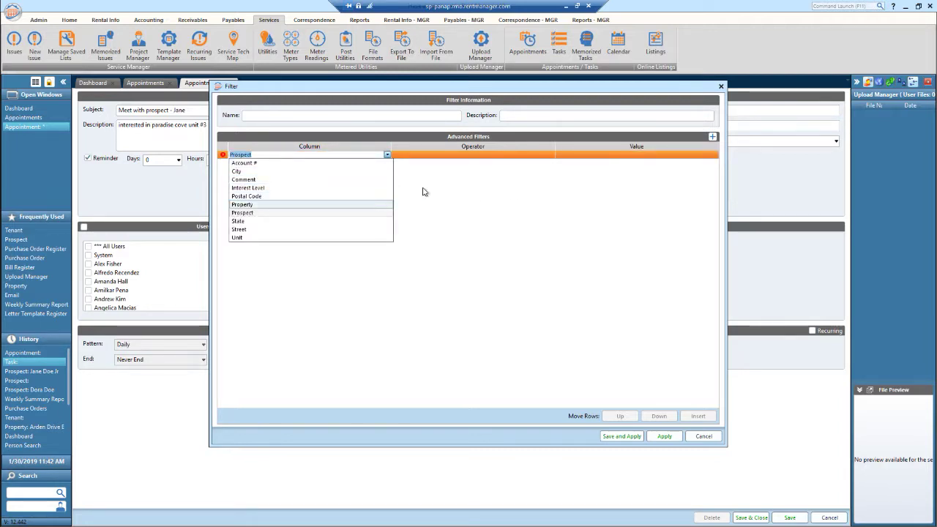
pyautogui.click(501, 156)
pyautogui.click(550, 155)
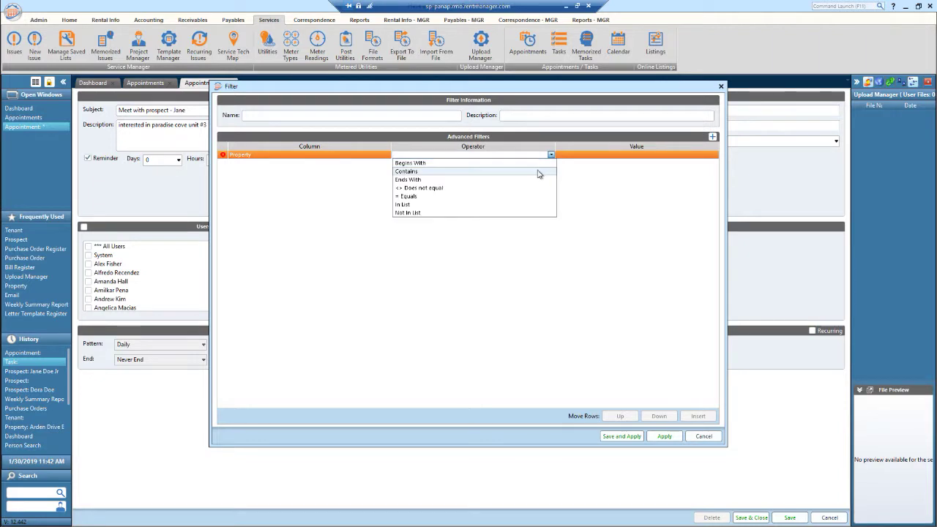
pyautogui.click(539, 172)
pyautogui.click(581, 154)
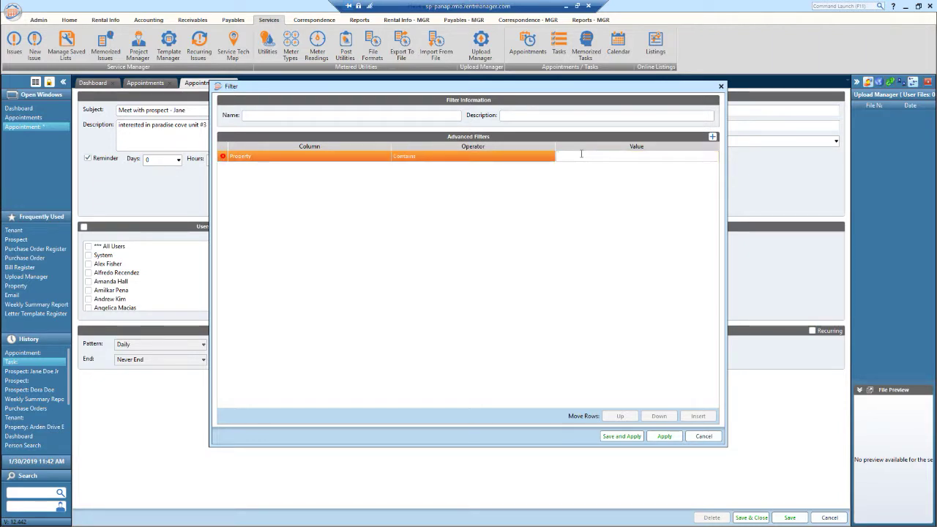
pyautogui.write('paradise cove')
# Step: Apply the Paradise Cove filter and link the matching prospect to the appointment
pyautogui.click(672, 437)
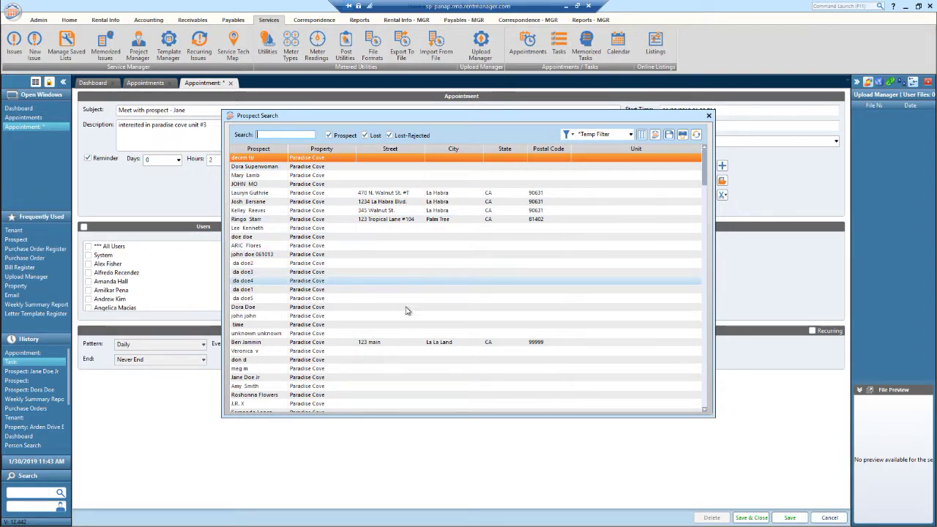
pyautogui.click(246, 378)
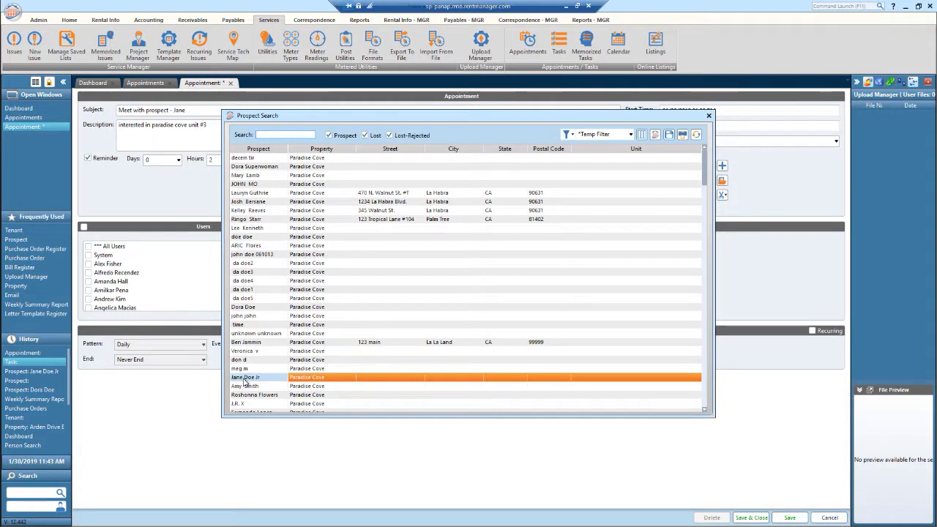
pyautogui.doubleClick(247, 378)
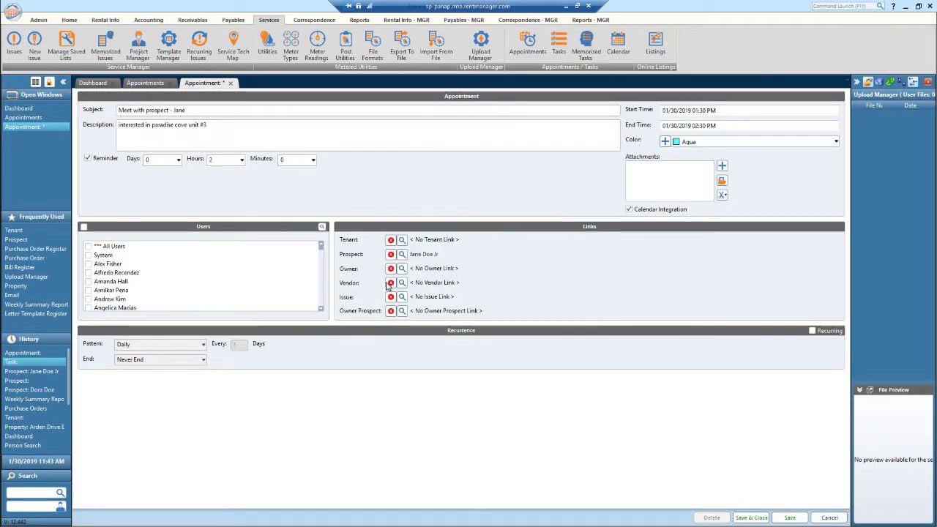
# Step: View the linked prospect's record, then return to the unsaved appointment
pyautogui.click(427, 256)
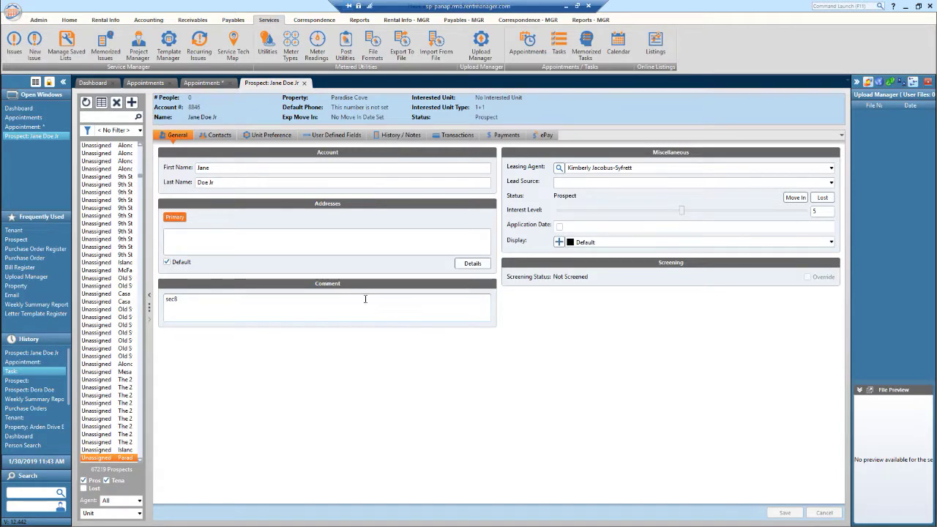
pyautogui.click(207, 85)
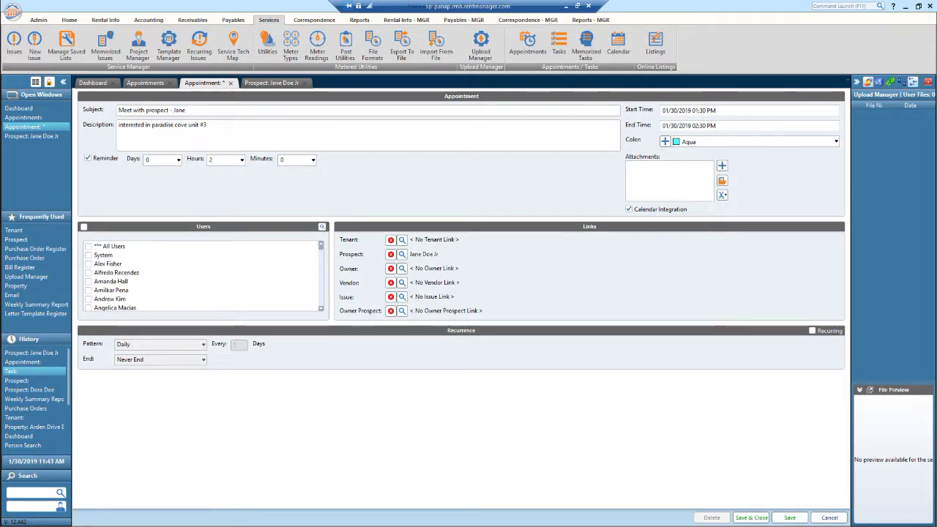
# Step: Save and close the appointment, then dismiss the Reminders pop-up
pyautogui.click(750, 517)
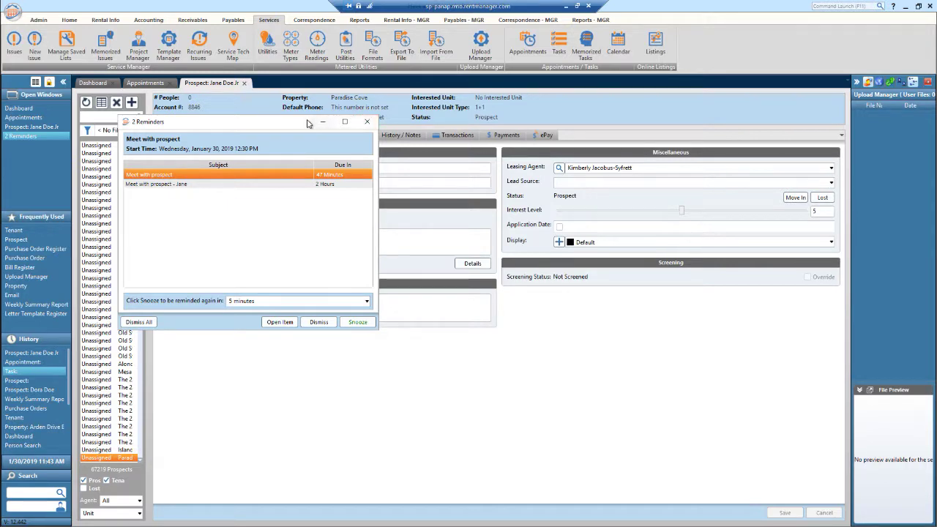
pyautogui.moveTo(328, 126); pyautogui.dragTo(483, 173)
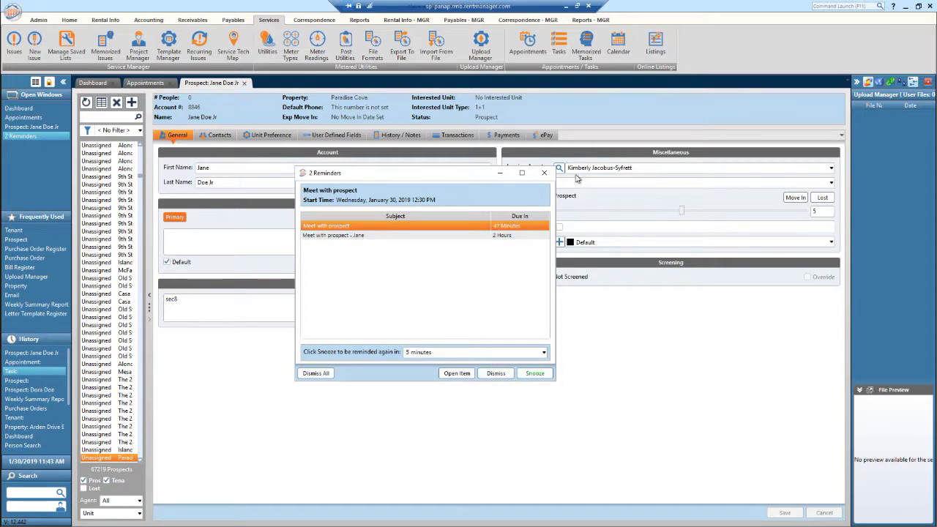
pyautogui.click(544, 173)
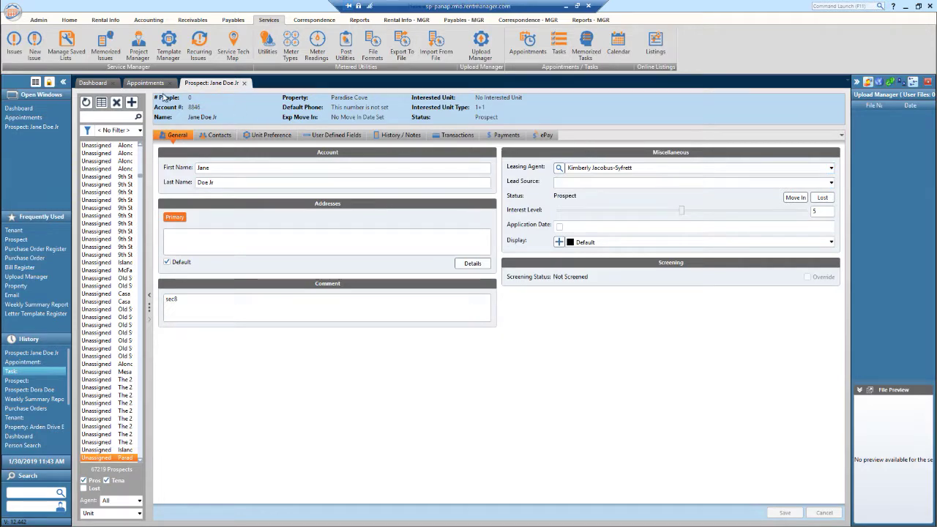
# Step: Refresh the Dashboard's Appointments tile and reopen the new appointment from it
pyautogui.click(93, 82)
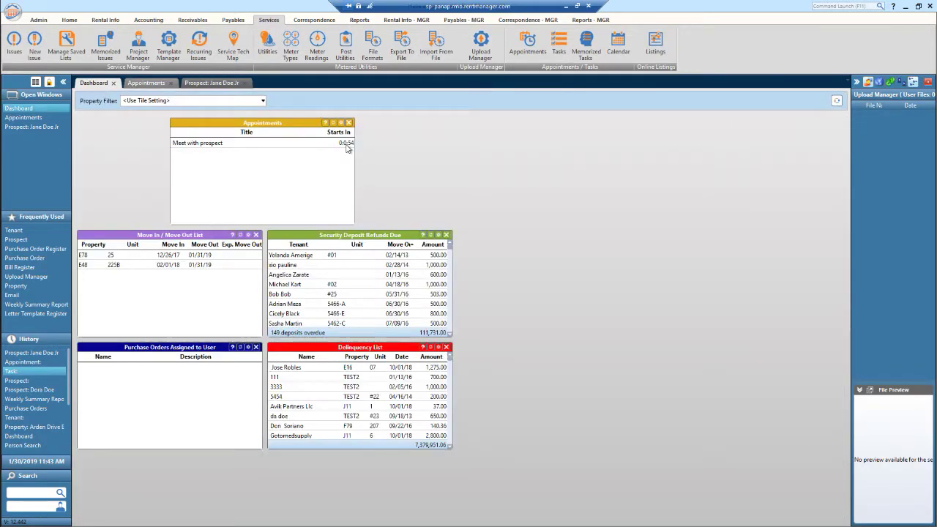
pyautogui.click(332, 122)
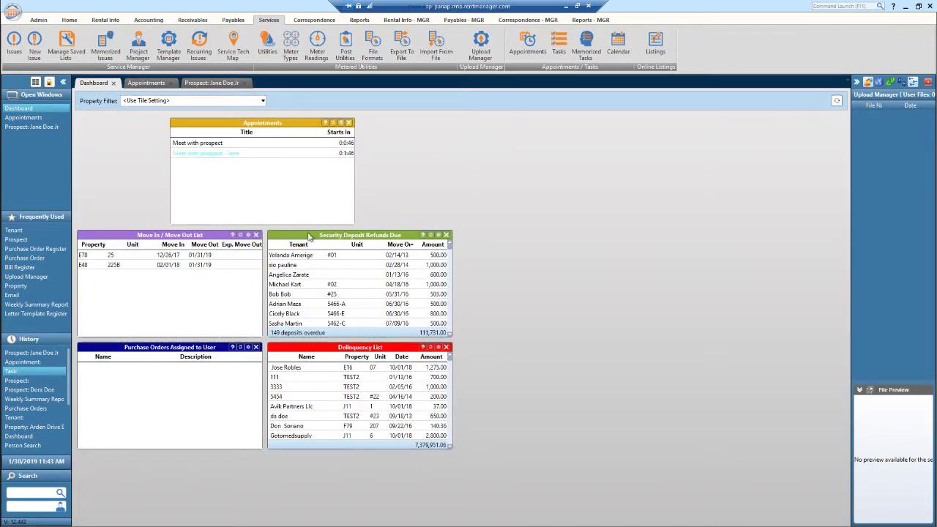
pyautogui.doubleClick(218, 155)
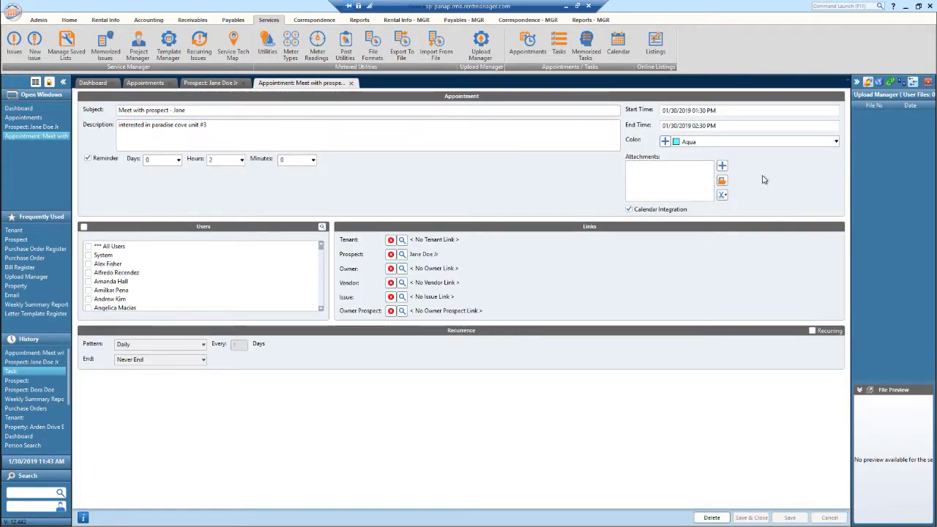
# Step: Check the new 01:30–02:30 PM prospect meeting's details in the Appointments list, then return to the list
pyautogui.click(145, 83)
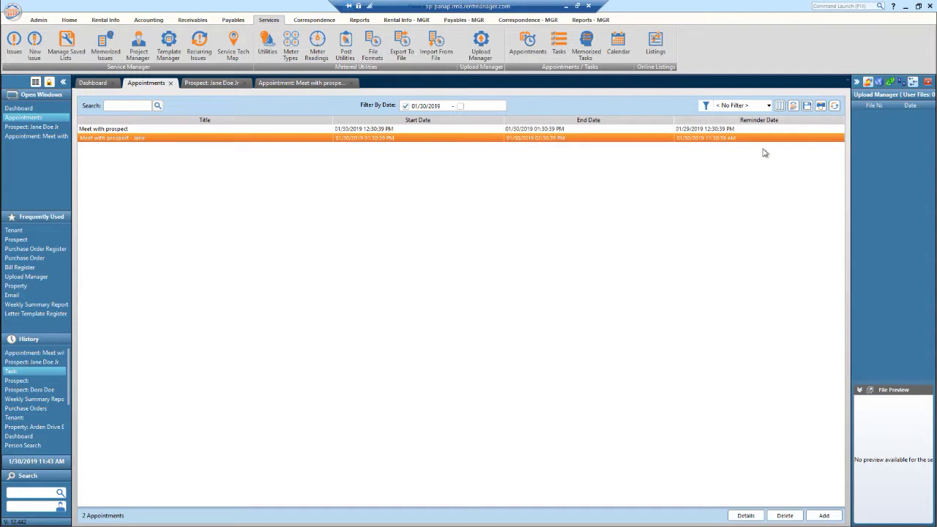
pyautogui.click(745, 516)
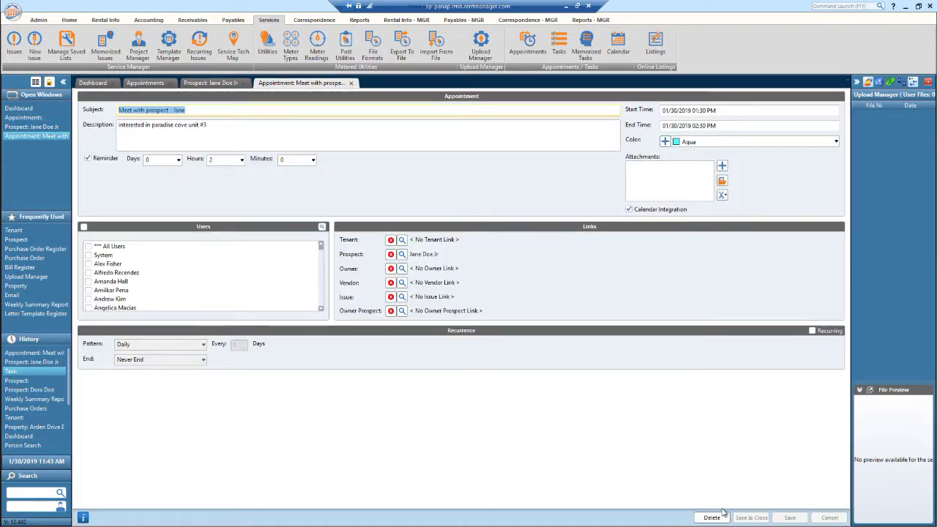
pyautogui.click(146, 83)
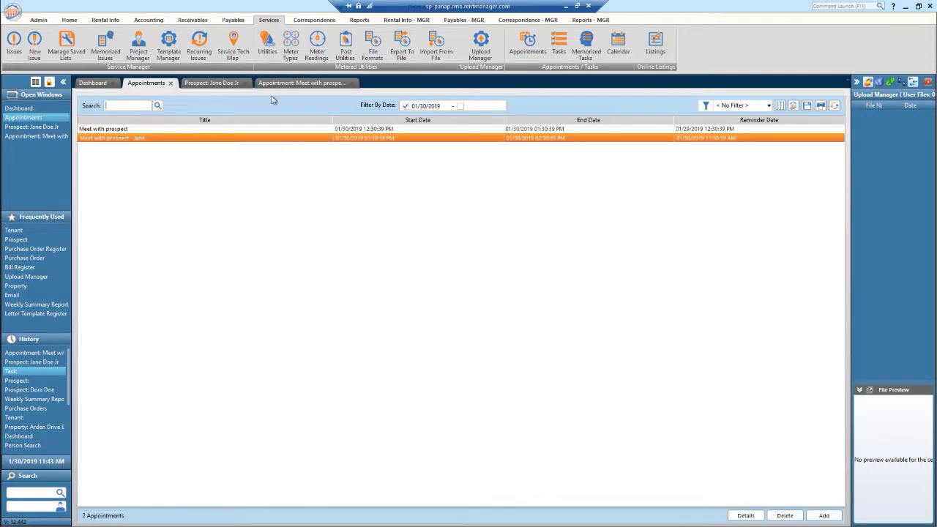